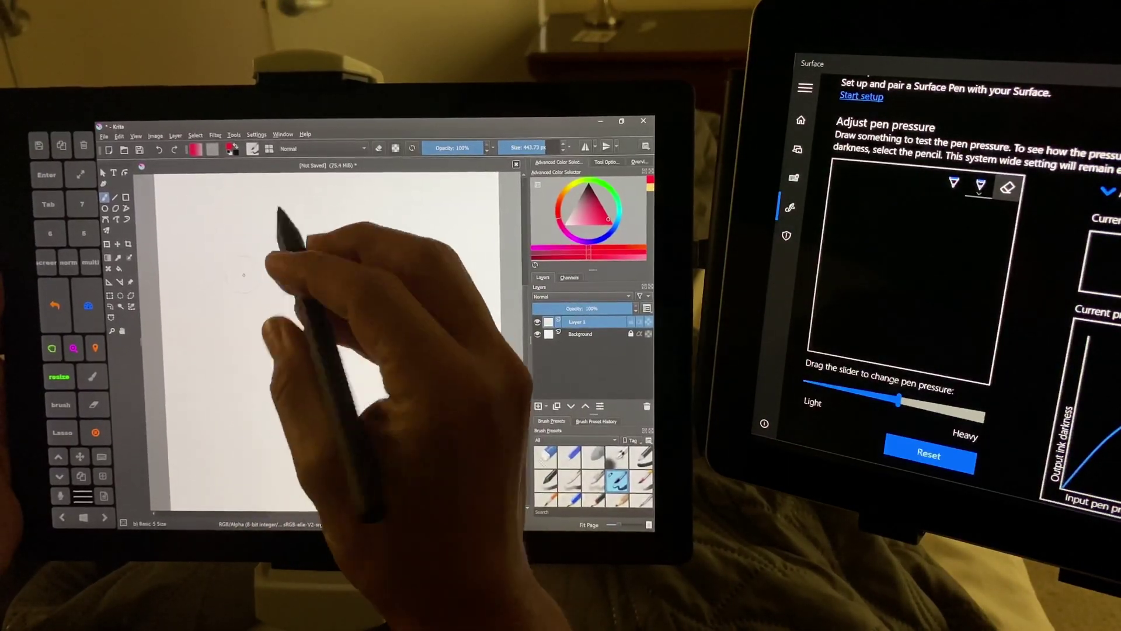
# - Paint a red tapered stroke on the canvas and bring the Surface pen window onto Krita's screen
pyautogui.moveTo(215, 322)
pyautogui.mouseDown()
pyautogui.moveTo(315, 219)
pyautogui.moveTo(238, 384)
pyautogui.mouseUp()
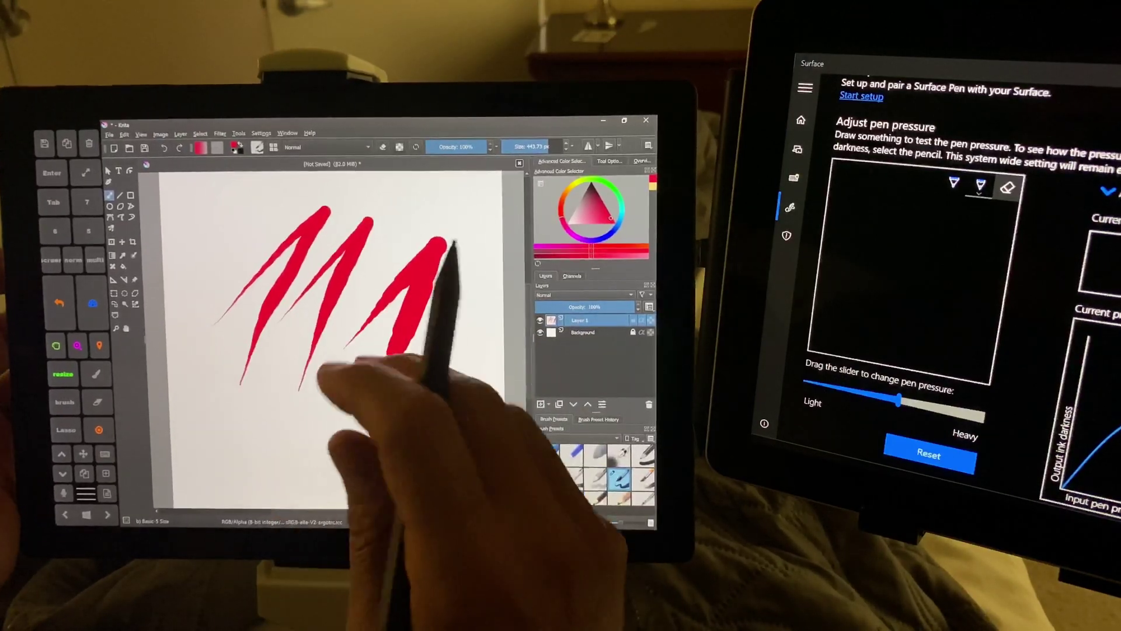
pyautogui.scroll(5, 351, 307)
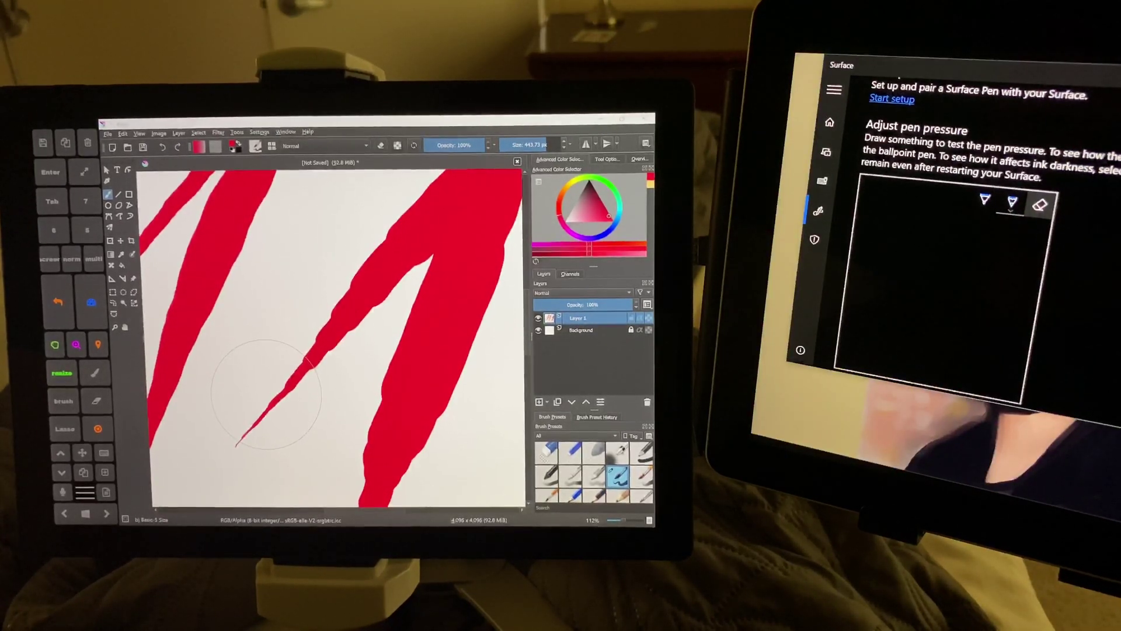
pyautogui.moveTo(1058, 86)
pyautogui.mouseDown()
pyautogui.moveTo(476, 198)
pyautogui.moveTo(334, 123)
pyautogui.mouseUp()
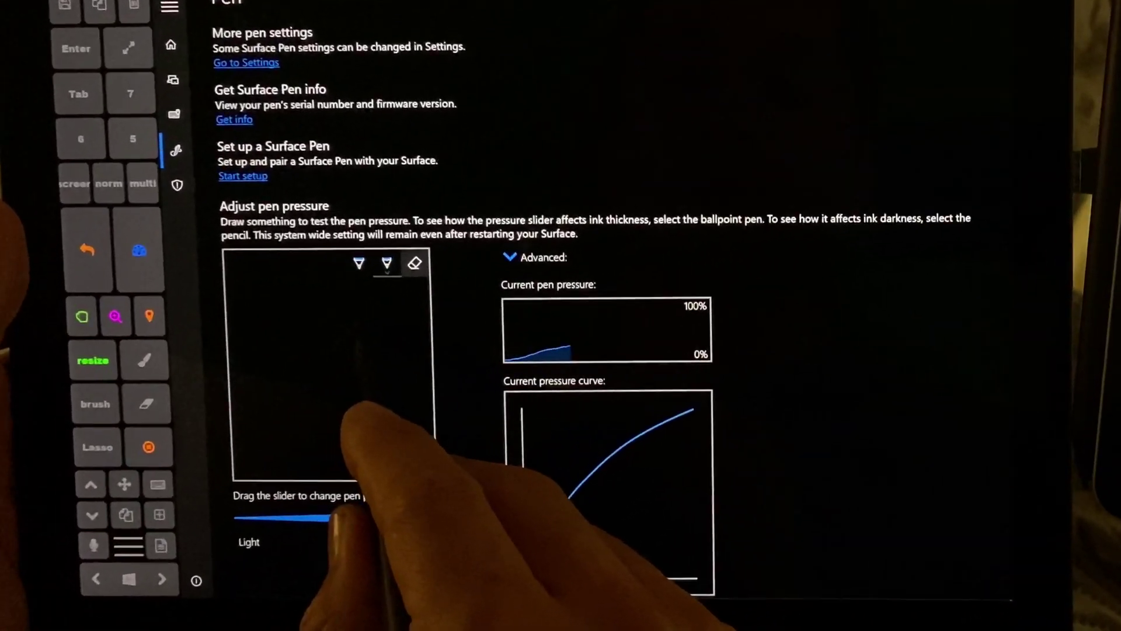
# - Draw three test strokes in the pressure box, then restore the Surface window and drag it down
pyautogui.moveTo(232, 350); pyautogui.dragTo(249, 333)
pyautogui.moveTo(469, 279); pyautogui.dragTo(484, 342)
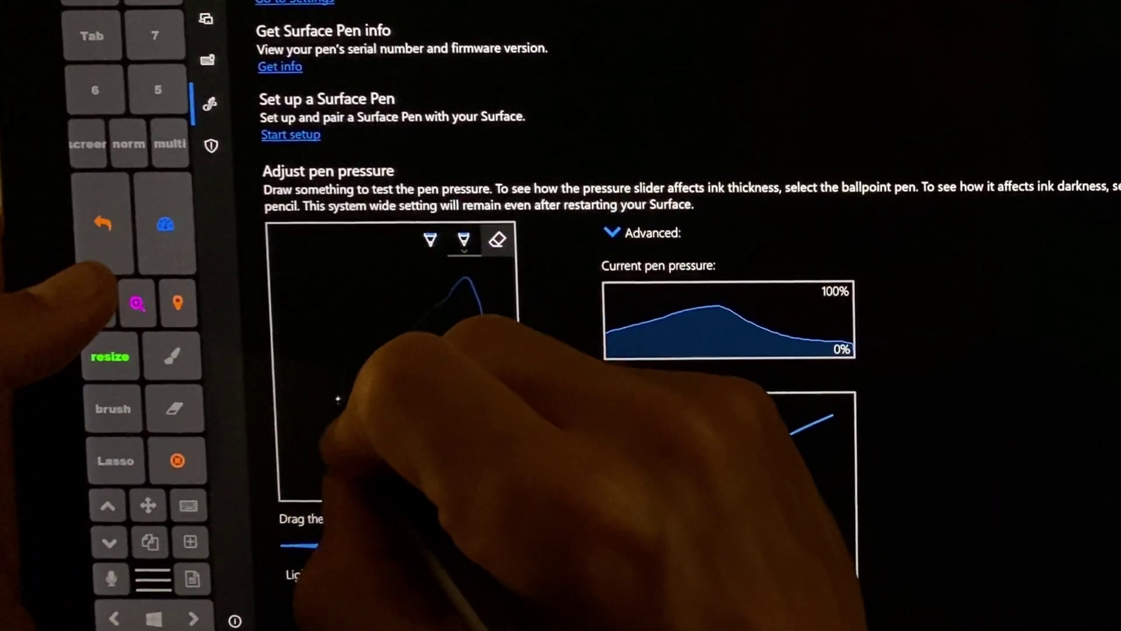
pyautogui.moveTo(337, 399); pyautogui.dragTo(394, 311)
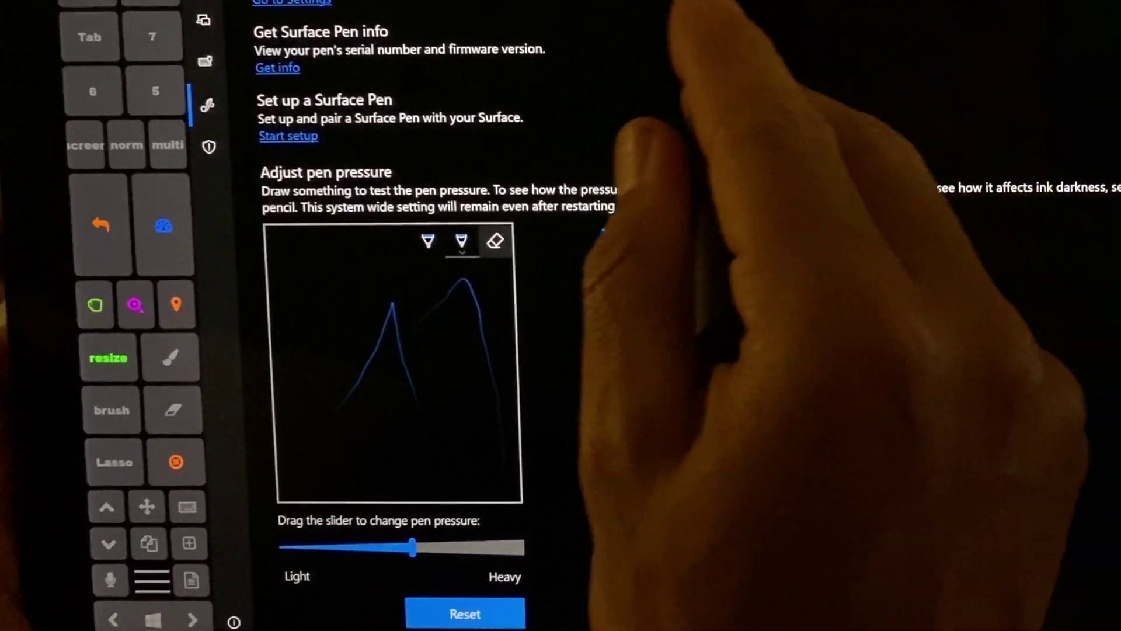
pyautogui.doubleClick(665, 9)
pyautogui.moveTo(666, 9); pyautogui.dragTo(561, 500)
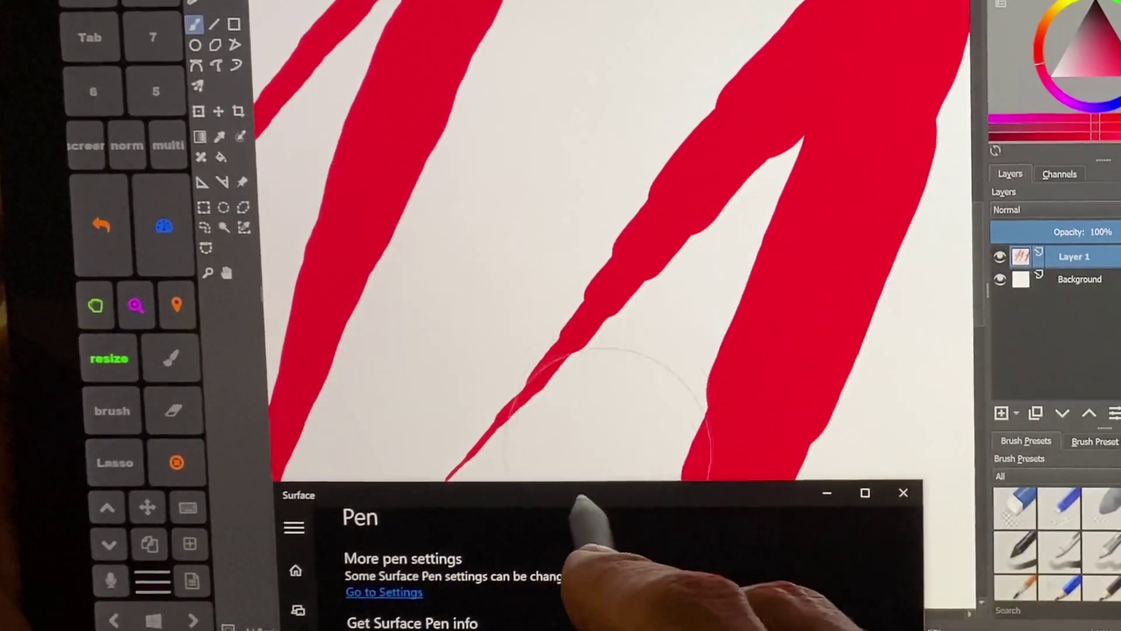
# - Move the Surface window up and dismiss it, then shift Krita to the right monitor
pyautogui.moveTo(631, 492); pyautogui.dragTo(746, 110)
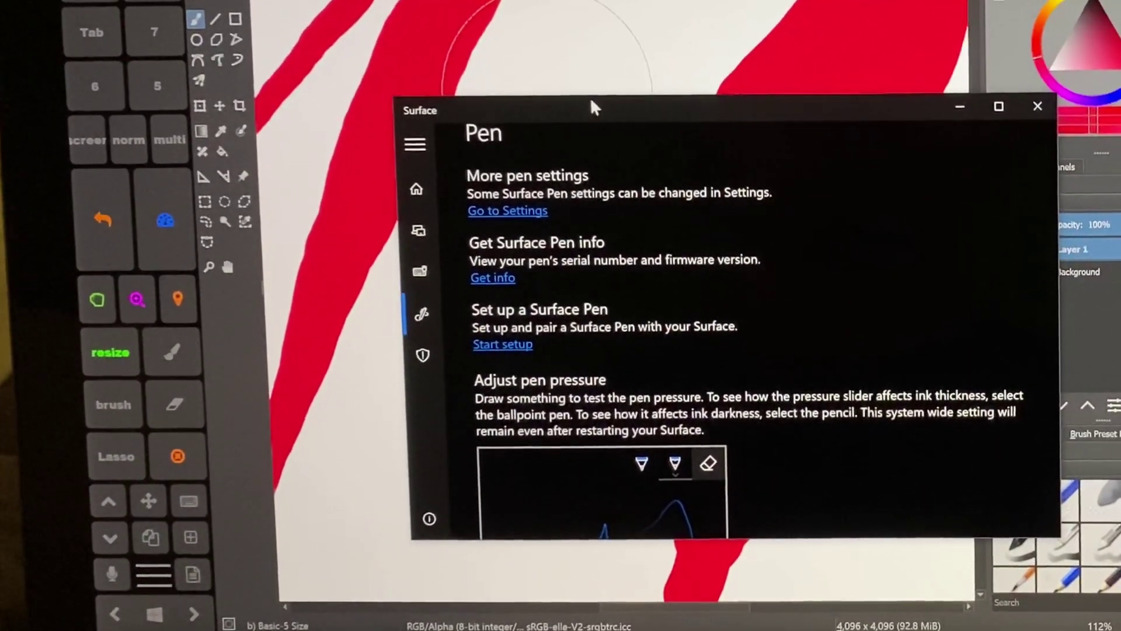
pyautogui.hotkey('alt', 'Tab')
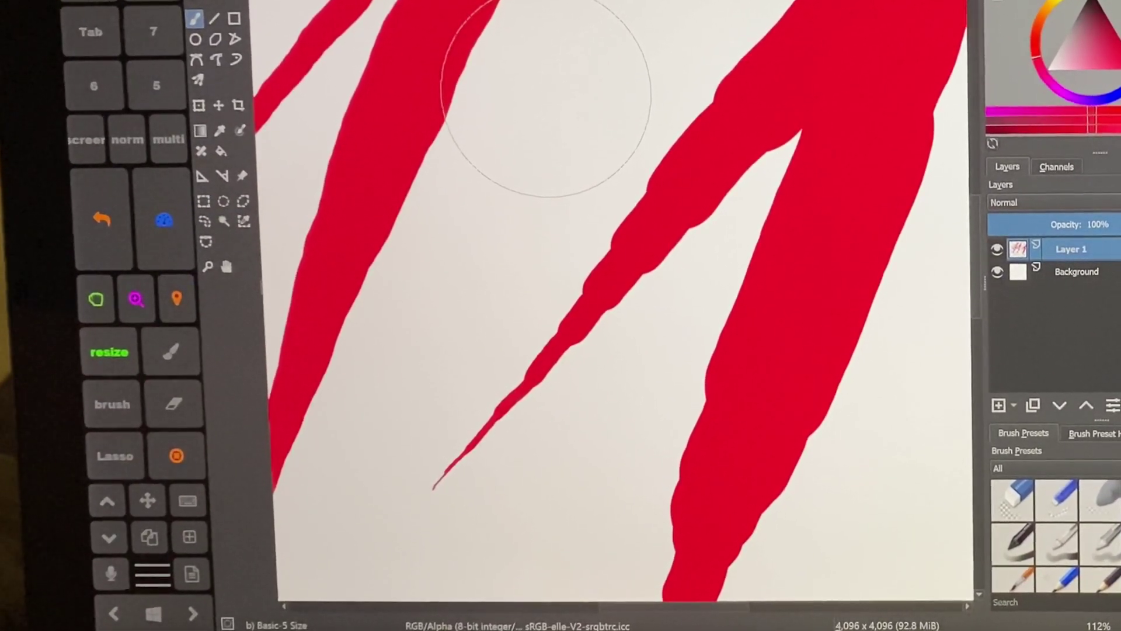
pyautogui.moveTo(561, 4); pyautogui.dragTo(1117, 4)
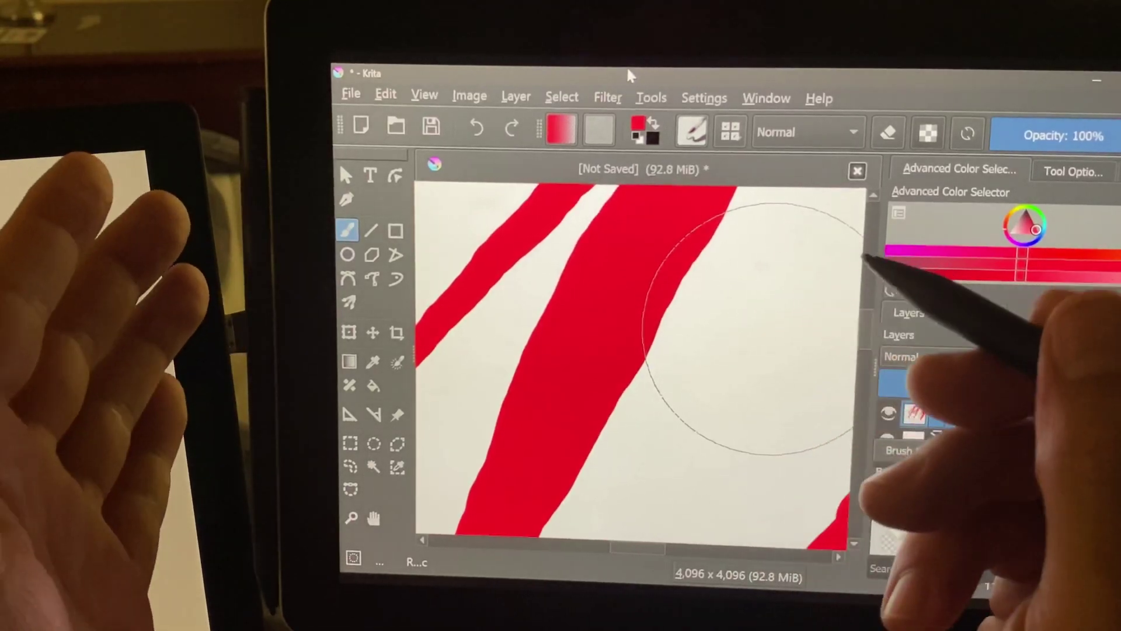
pyautogui.scroll(2, 640, 368)
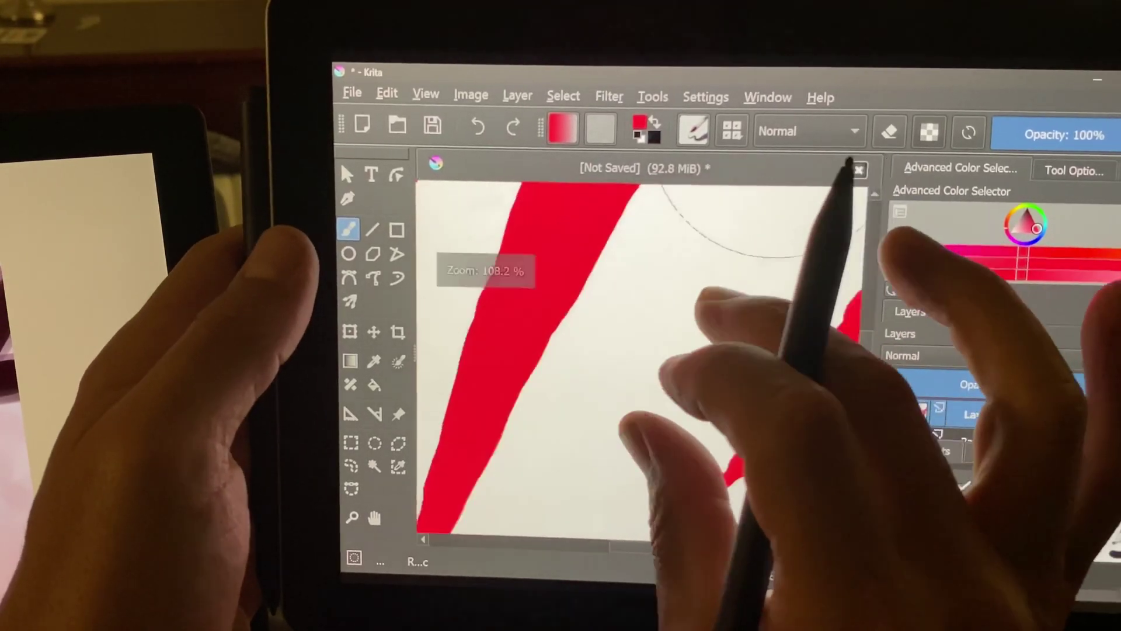
pyautogui.scroll(-5, 639, 368)
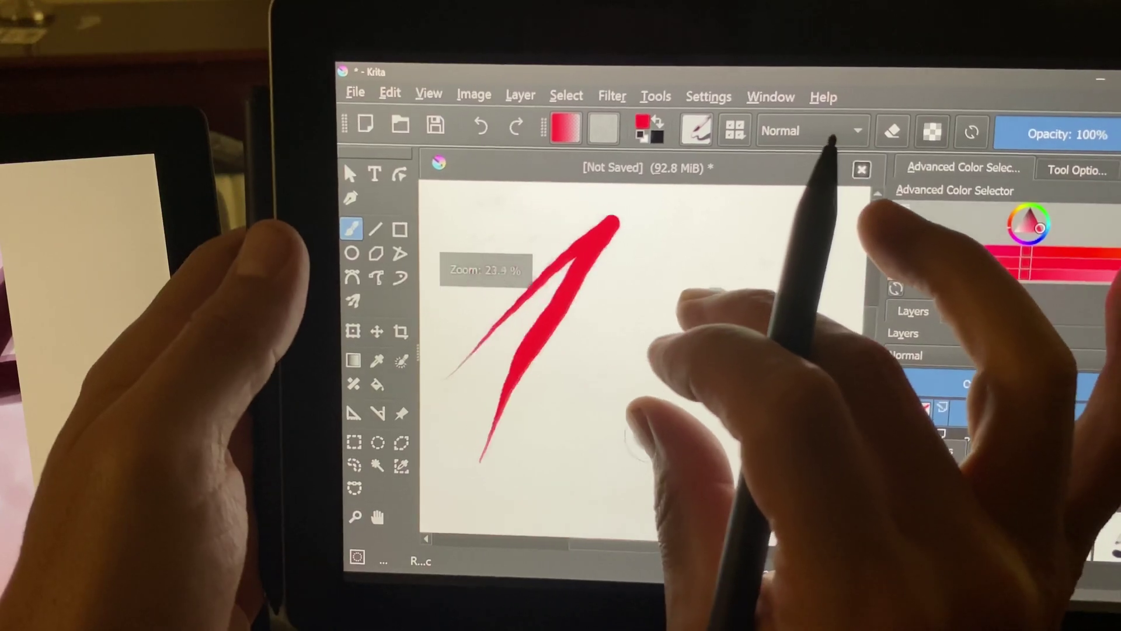
pyautogui.scroll(-2, 648, 368)
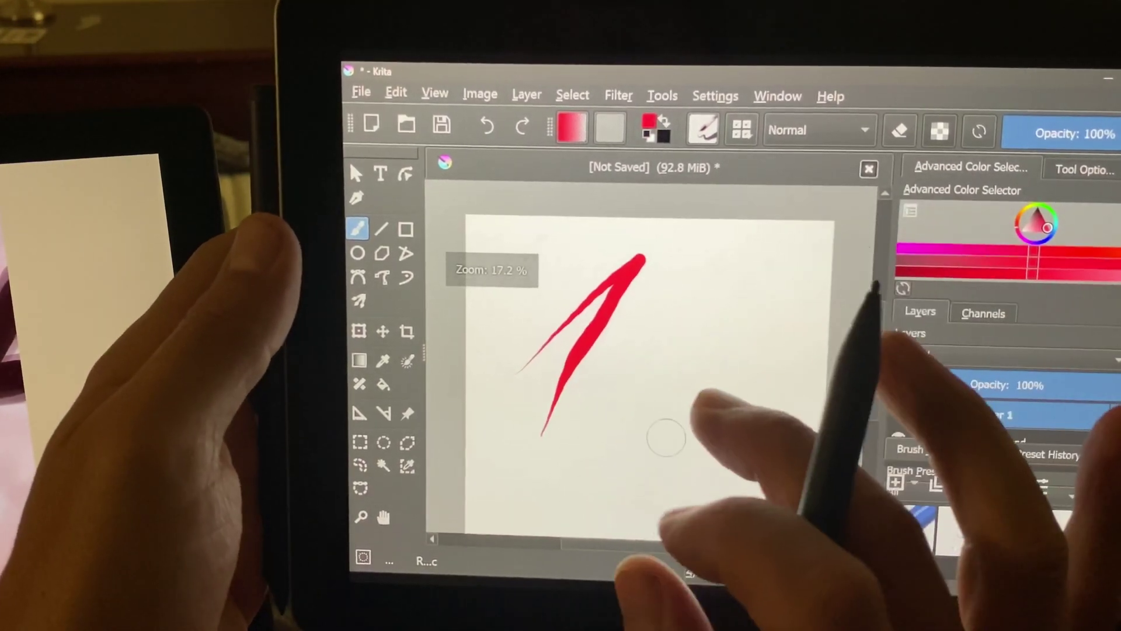
pyautogui.scroll(1, 648, 368)
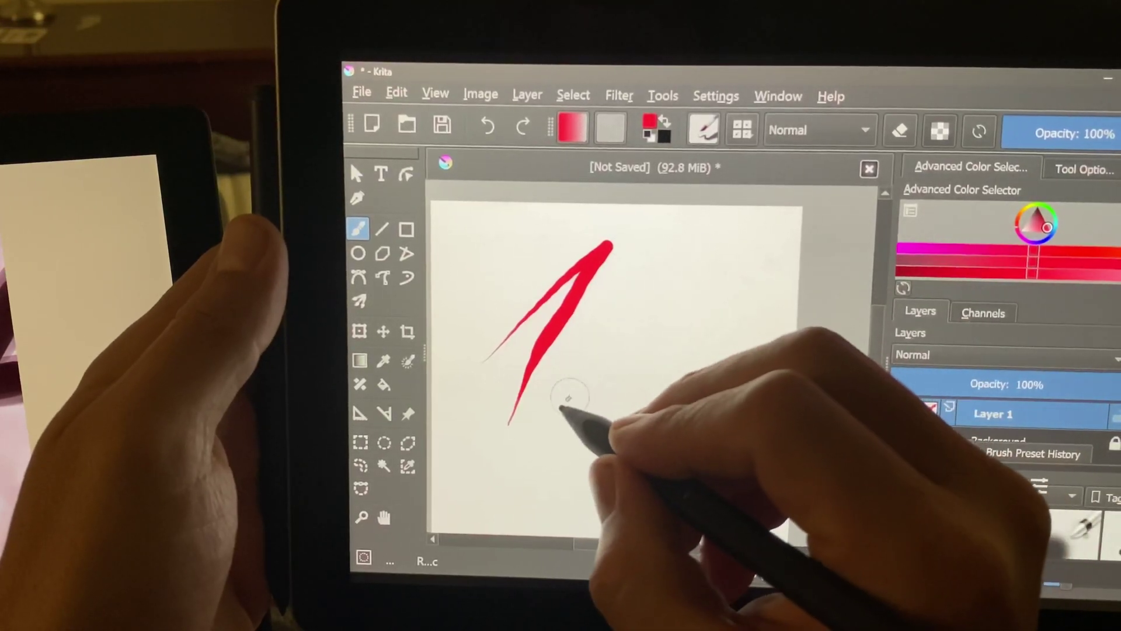
# - Paint another thick red stroke to the right of the first one
pyautogui.moveTo(570, 402)
pyautogui.mouseDown()
pyautogui.moveTo(670, 263)
pyautogui.moveTo(631, 443)
pyautogui.moveTo(740, 311)
pyautogui.moveTo(709, 482)
pyautogui.mouseUp()
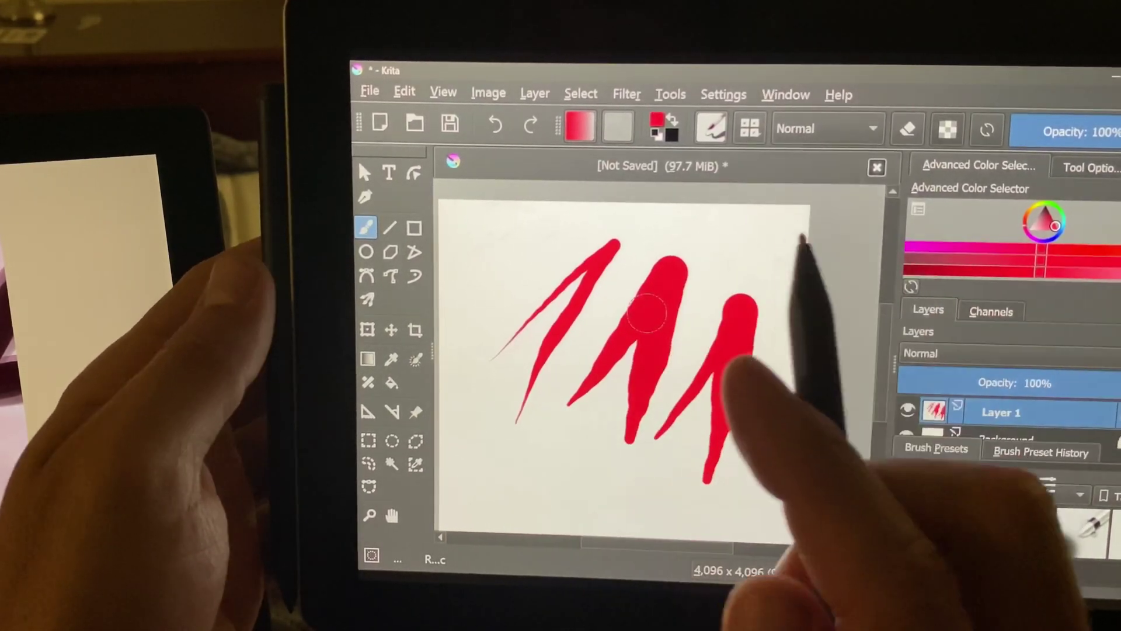
# - Use the window overview to return to Krita, then switch to the Surface pen page
pyautogui.press('super+Tab')
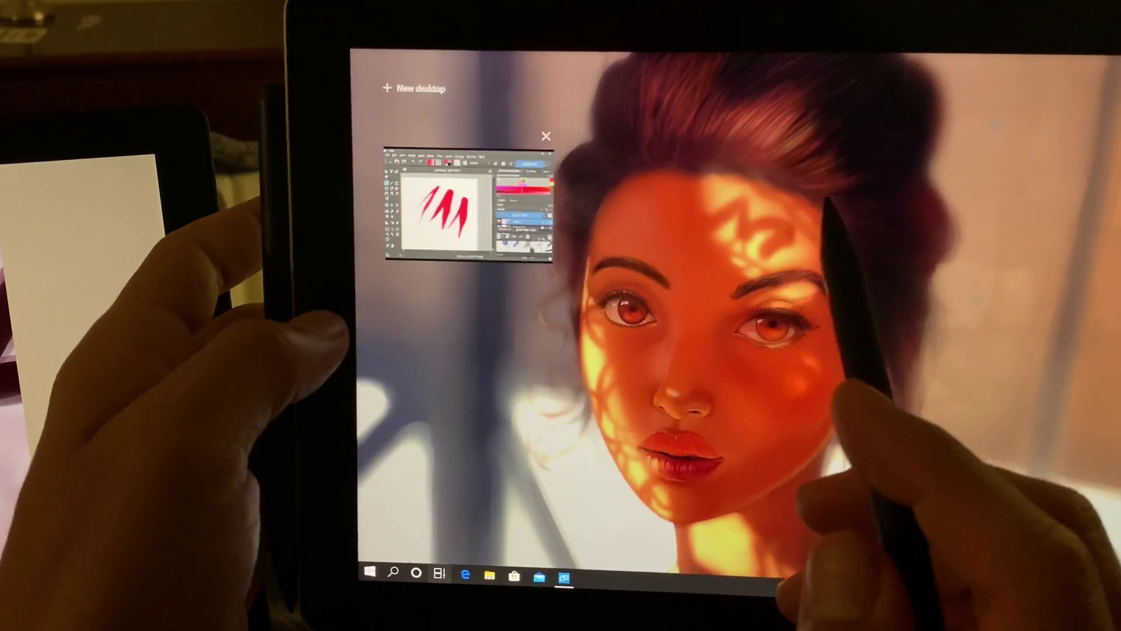
pyautogui.click(468, 204)
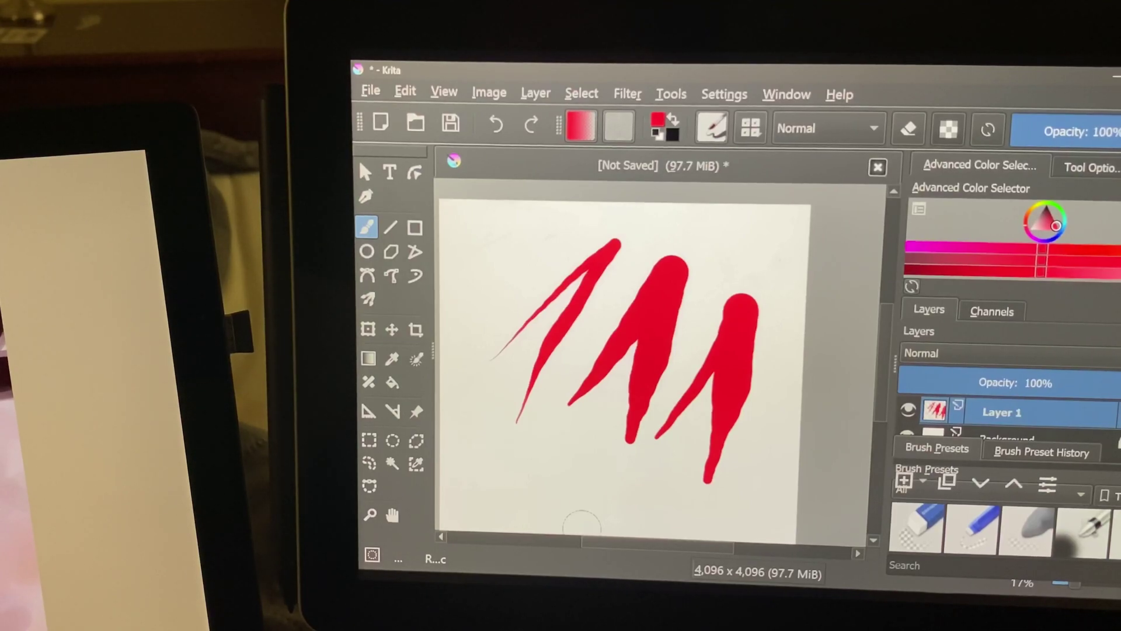
pyautogui.hotkey('alt', 'Tab')
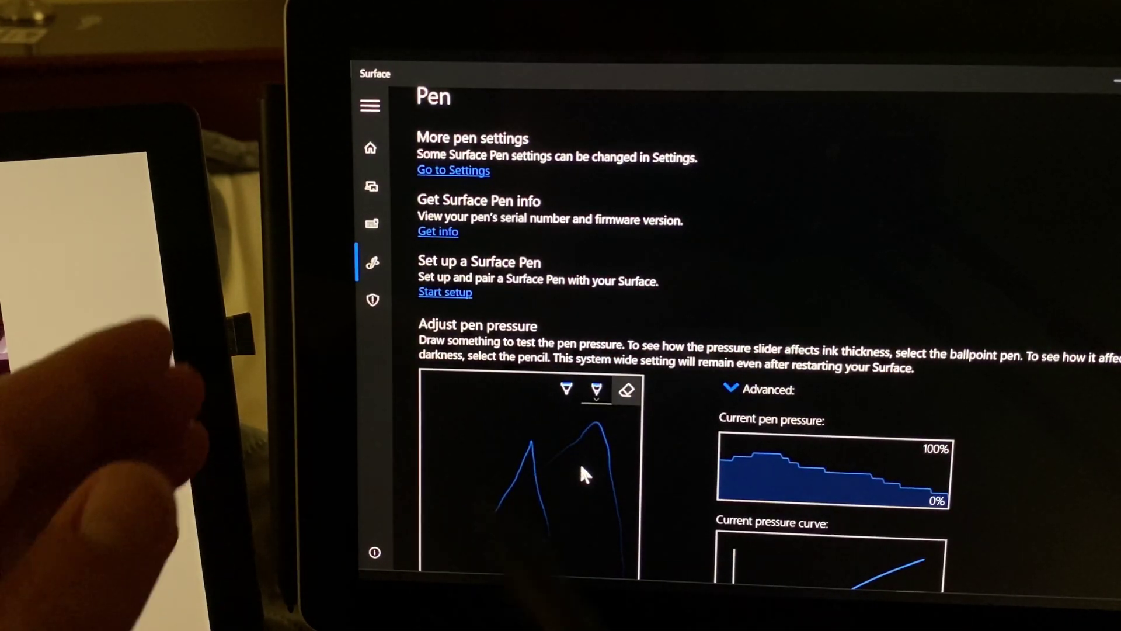
pyautogui.scroll(-3, 788, 395)
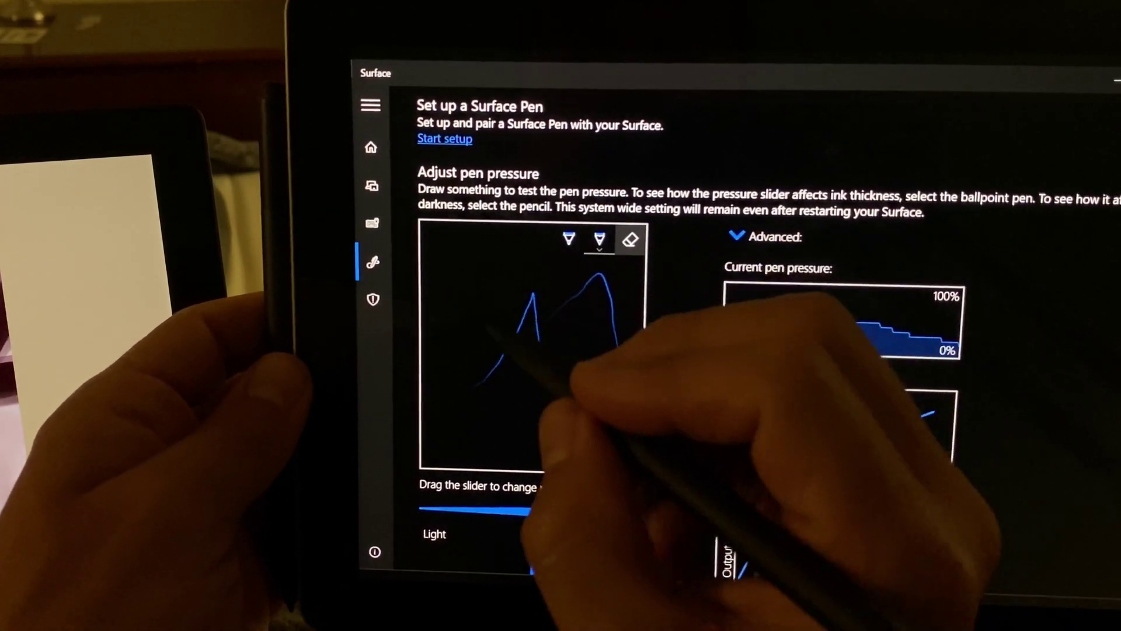
# - Draw four zigzag pressure-test strokes, including a light-pressure mark, in the test area
pyautogui.moveTo(469, 390); pyautogui.dragTo(508, 320)
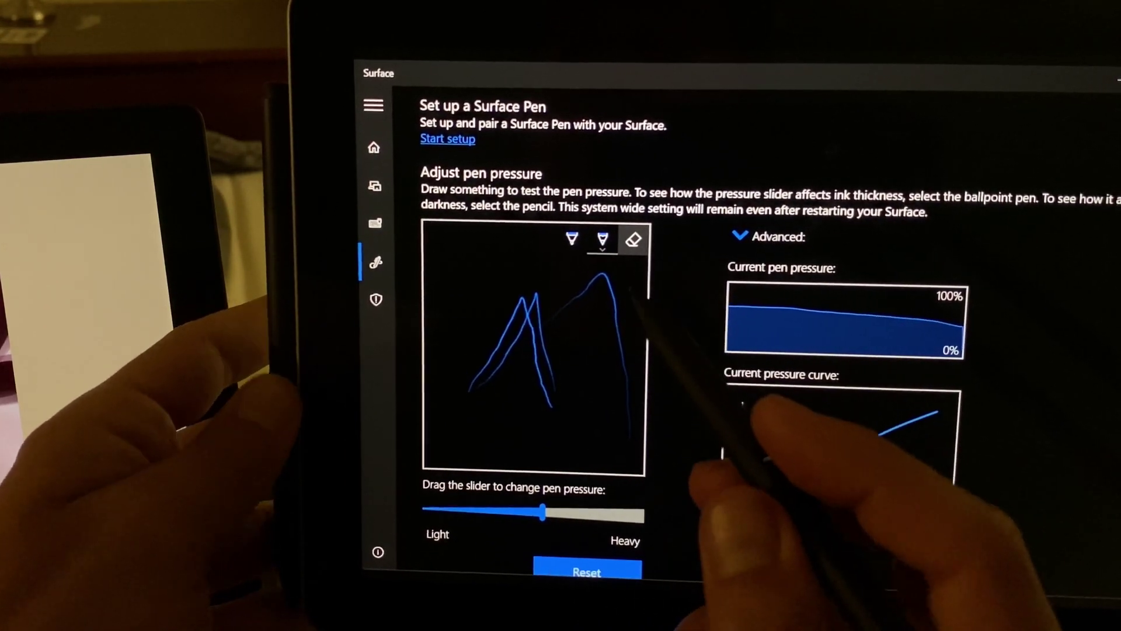
pyautogui.moveTo(579, 298); pyautogui.dragTo(481, 355)
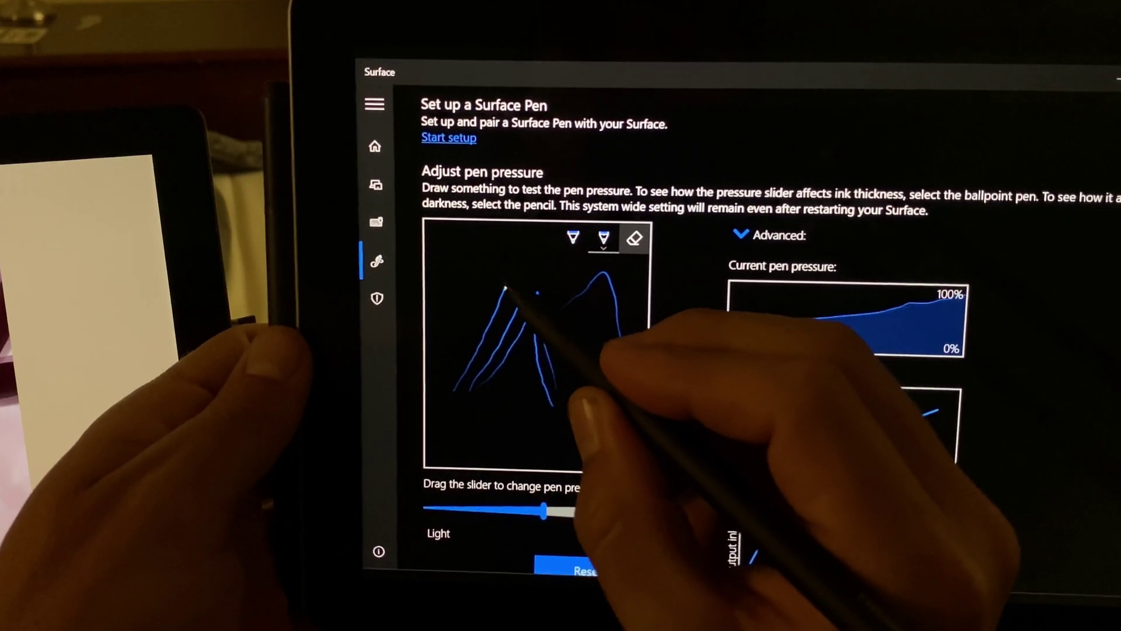
pyautogui.moveTo(517, 281); pyautogui.dragTo(586, 411)
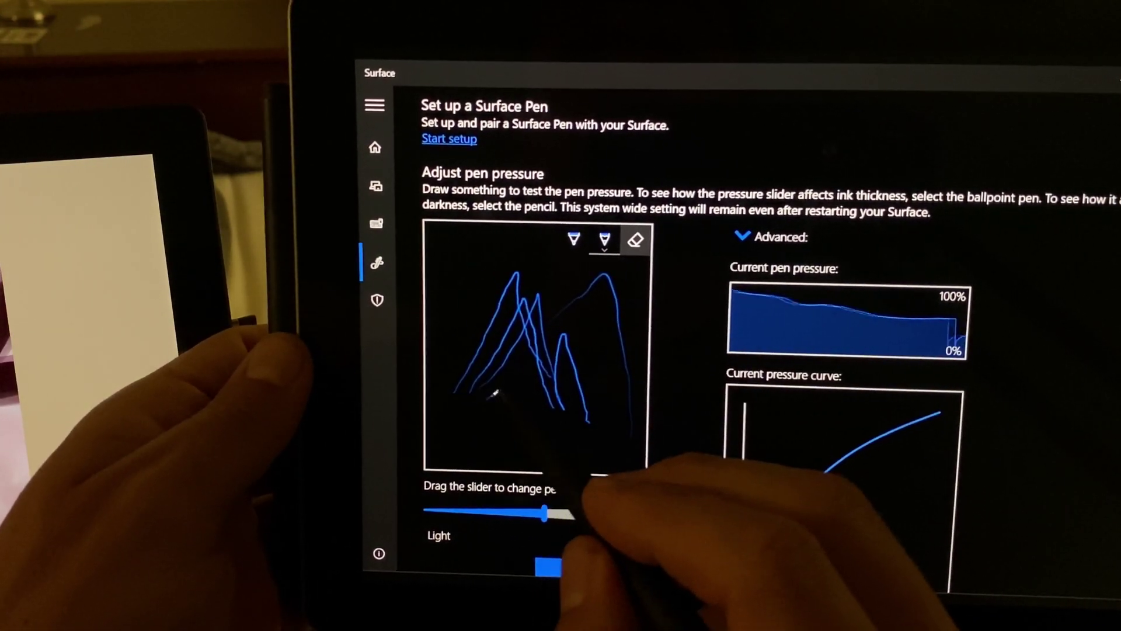
pyautogui.moveTo(536, 326); pyautogui.dragTo(564, 335)
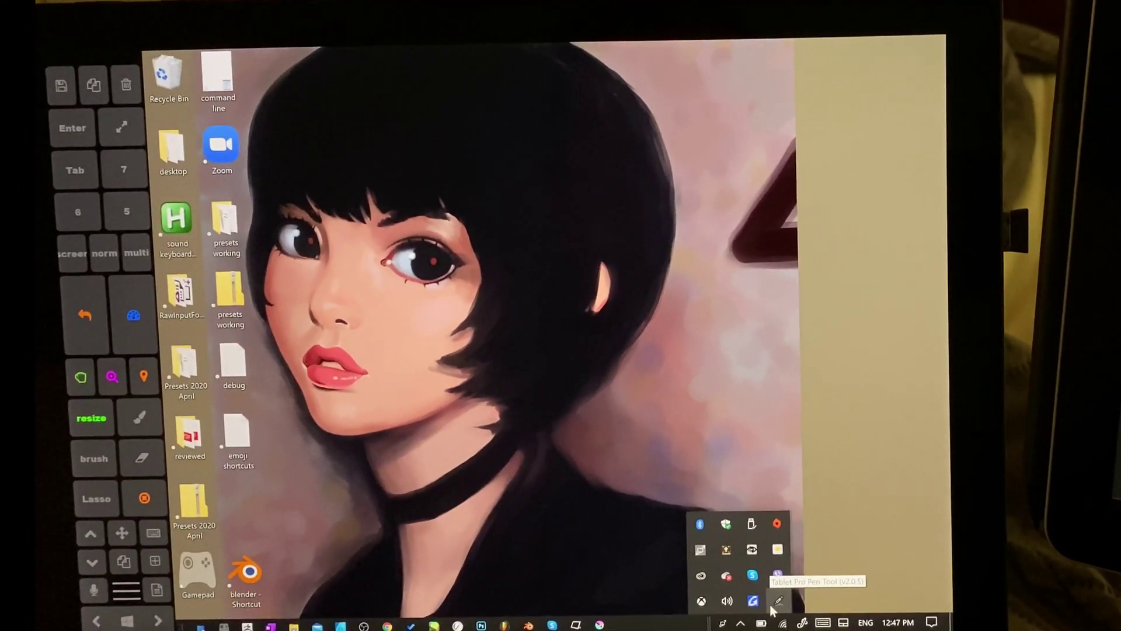
# - Open Tablet Pro Pen Tool's configuration and general settings, then apply and close them
pyautogui.doubleClick(759, 599)
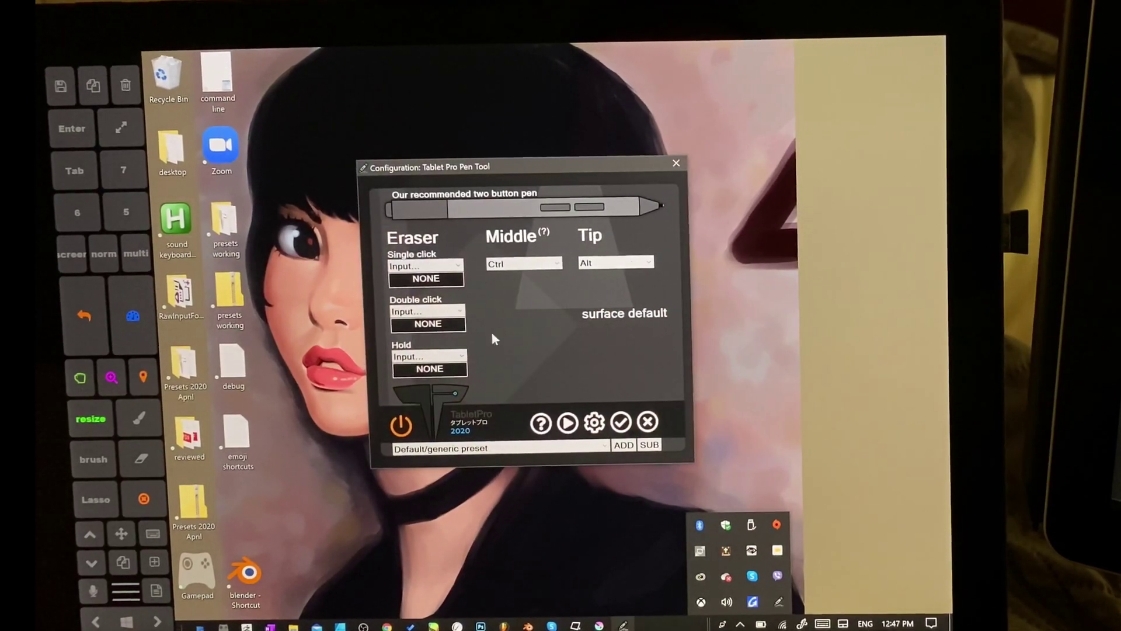
pyautogui.click(593, 422)
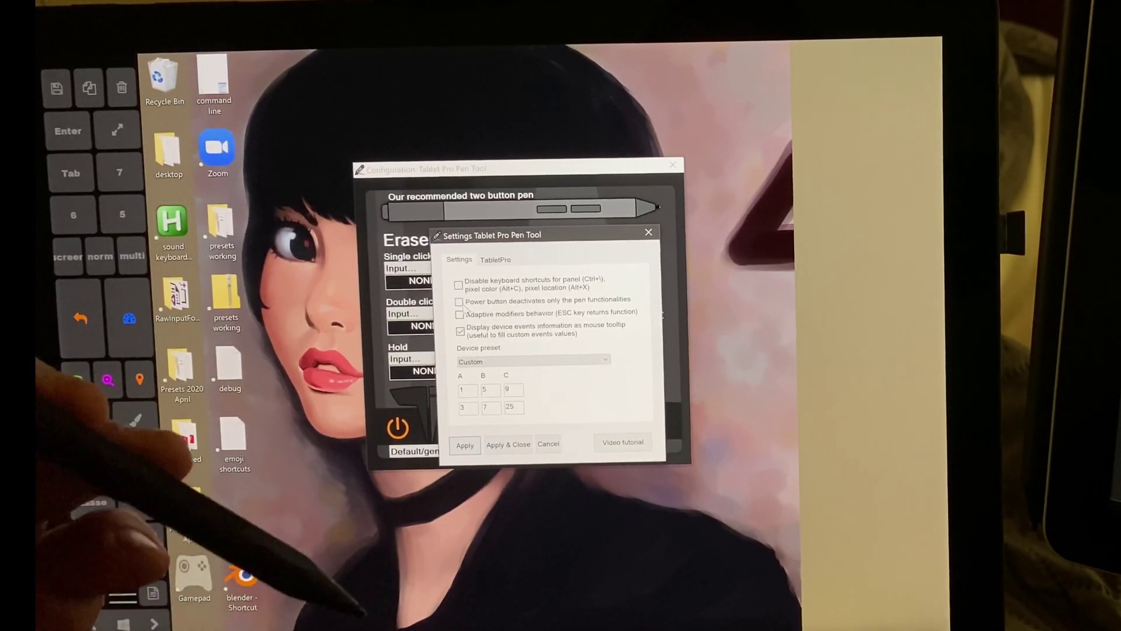
pyautogui.click(507, 443)
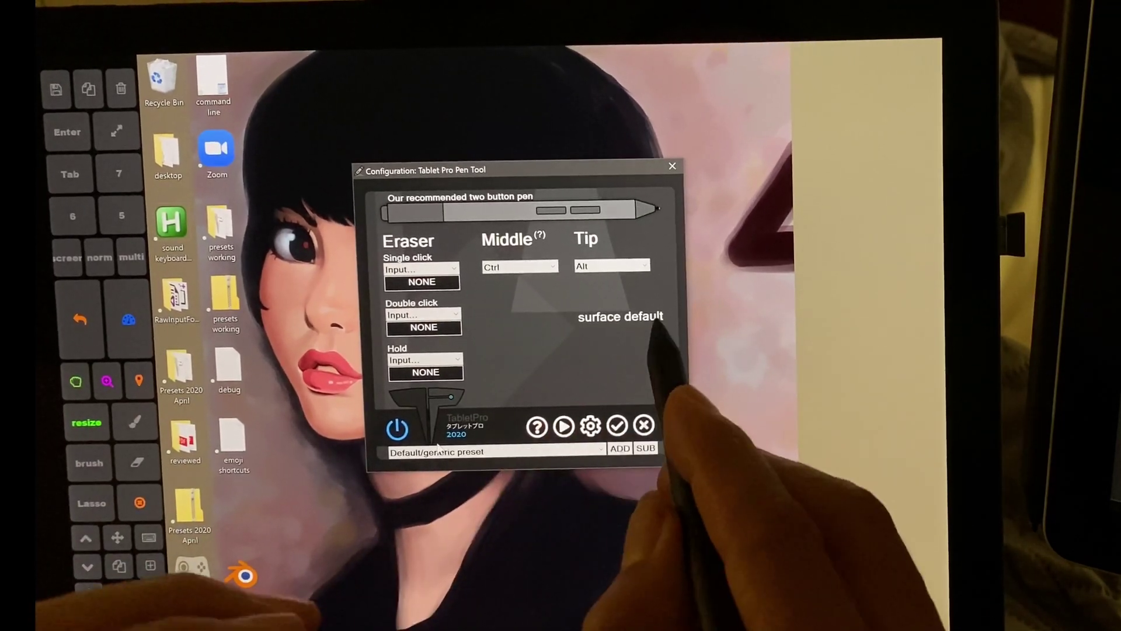
# - Confirm pixel-coordinate capture for middle and tip, then copy coordinates of seven screen points
pyautogui.click(616, 425)
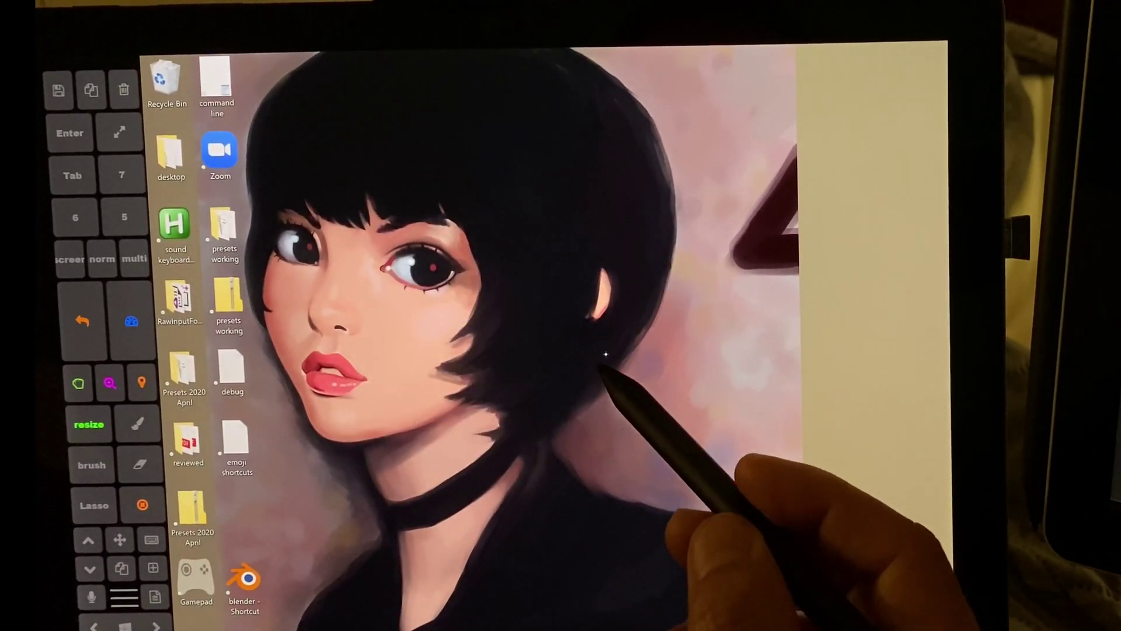
pyautogui.click(598, 341)
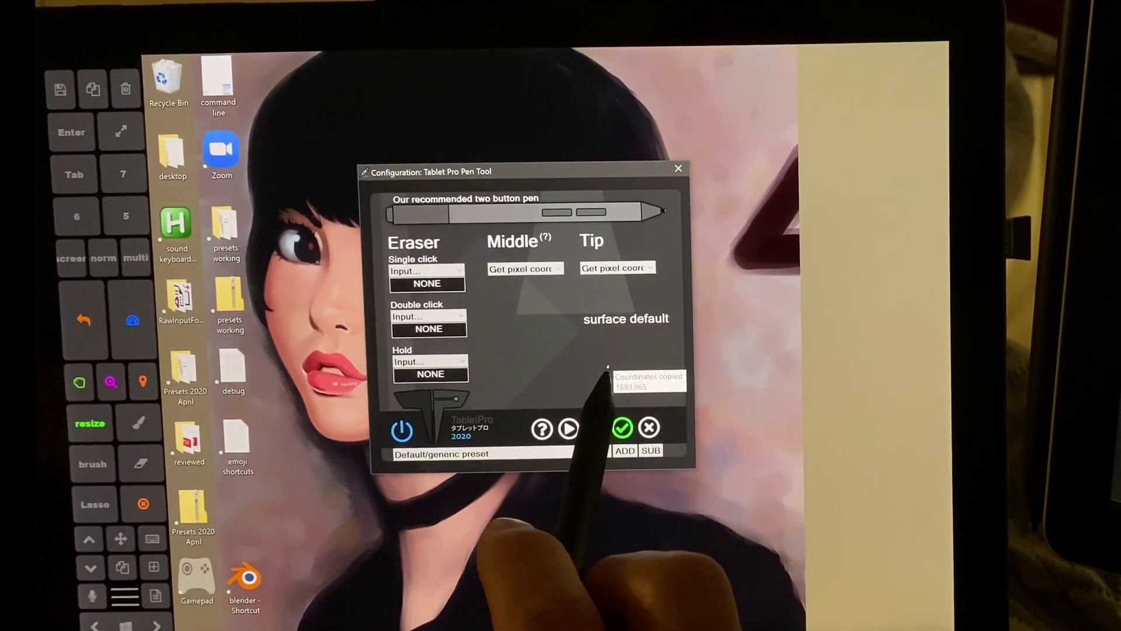
pyautogui.click(724, 343)
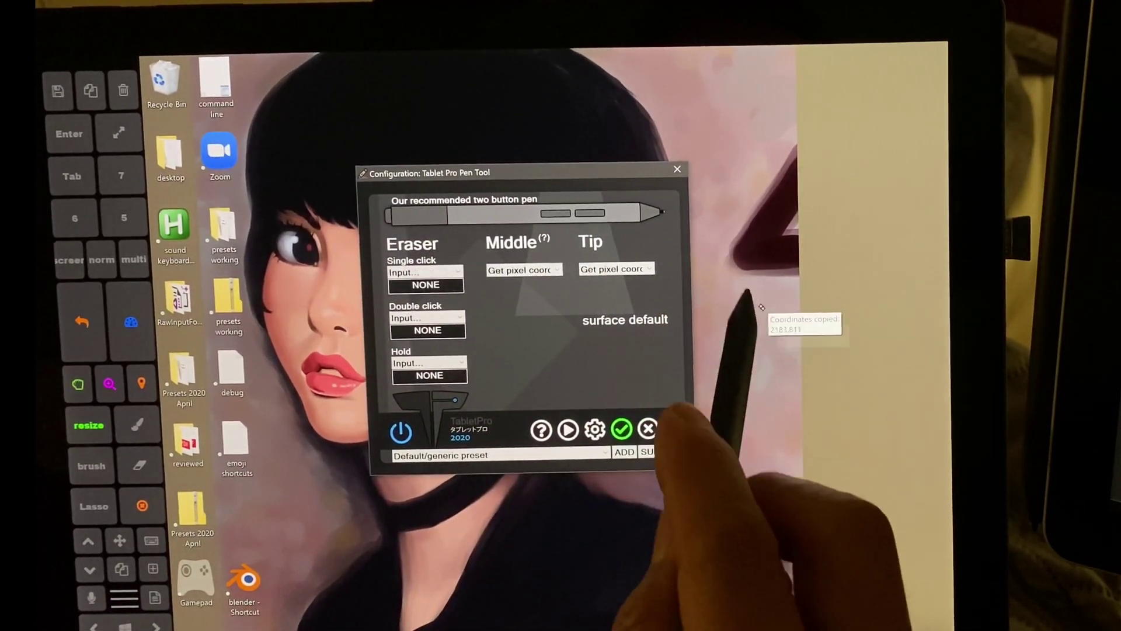
pyautogui.click(450, 282)
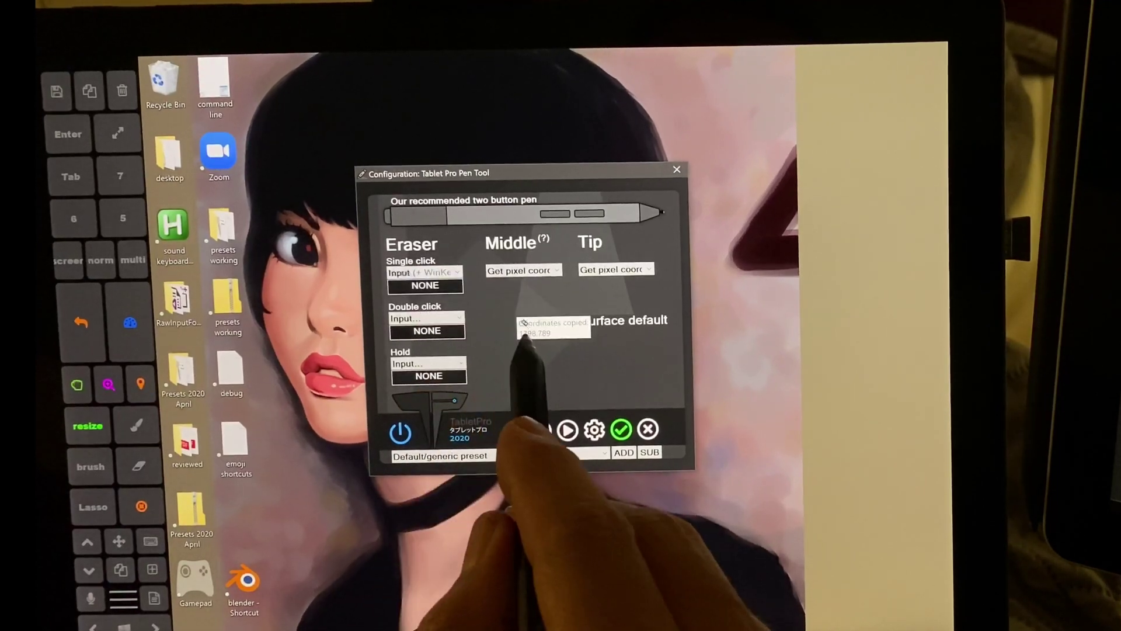
pyautogui.click(573, 344)
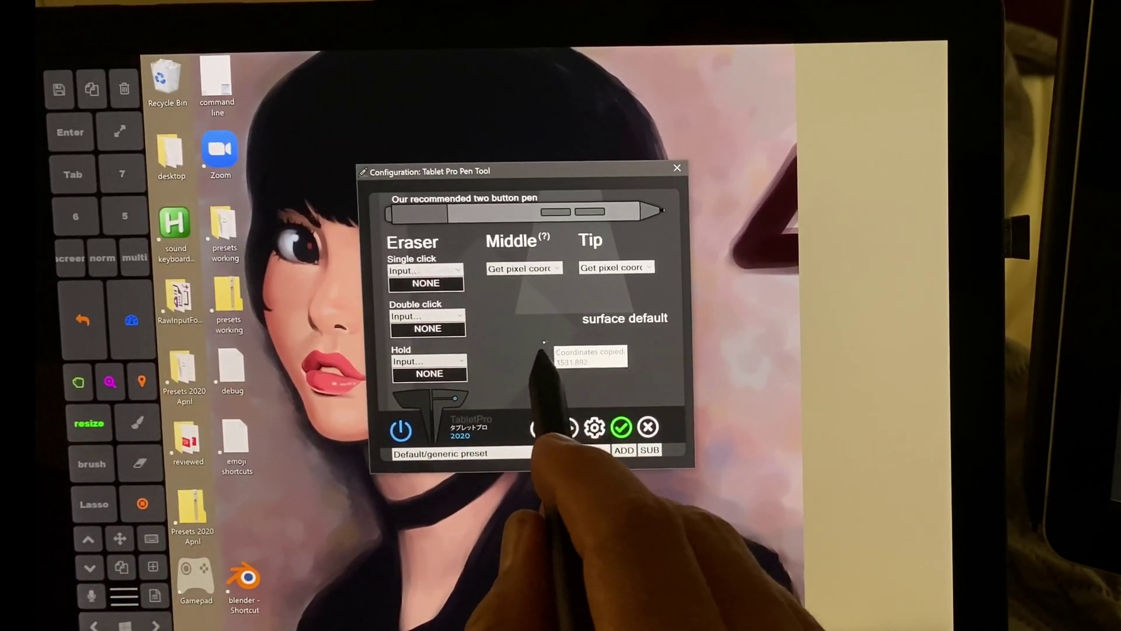
pyautogui.click(618, 340)
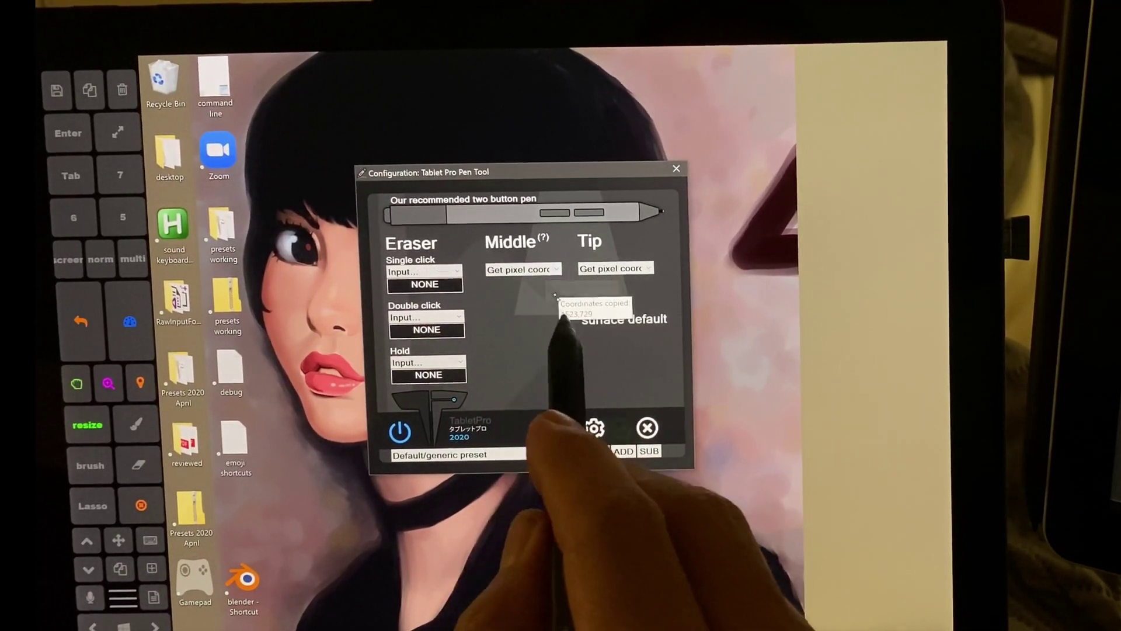
pyautogui.click(679, 344)
pyautogui.click(667, 346)
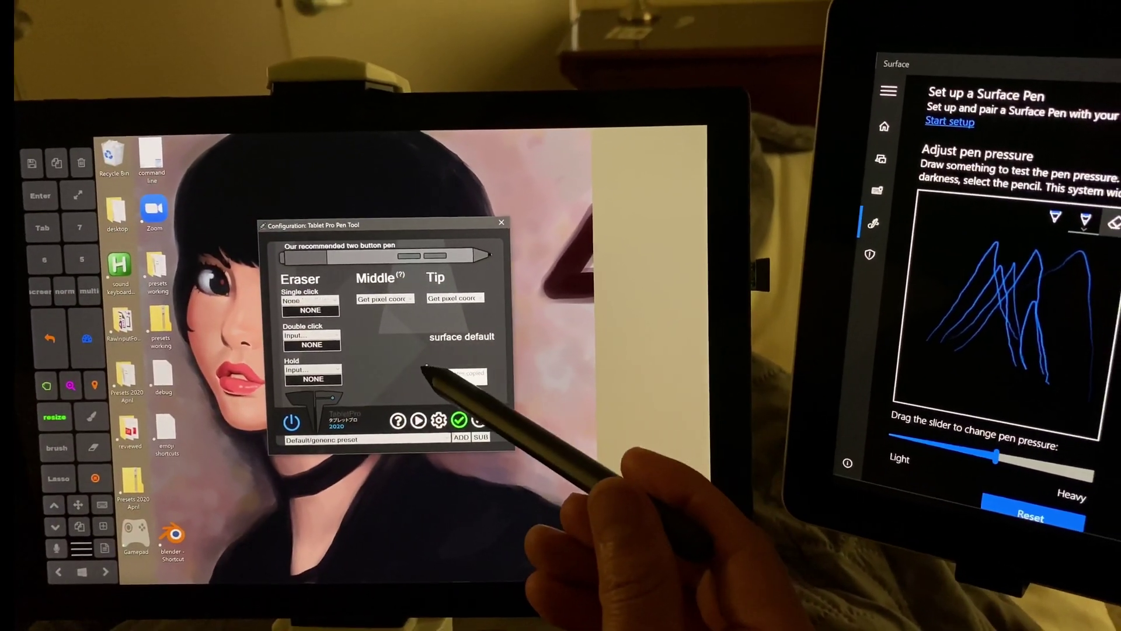
# - Copy a lower point's coordinates, then scribble thin red strokes on the Krita canvas
pyautogui.click(438, 372)
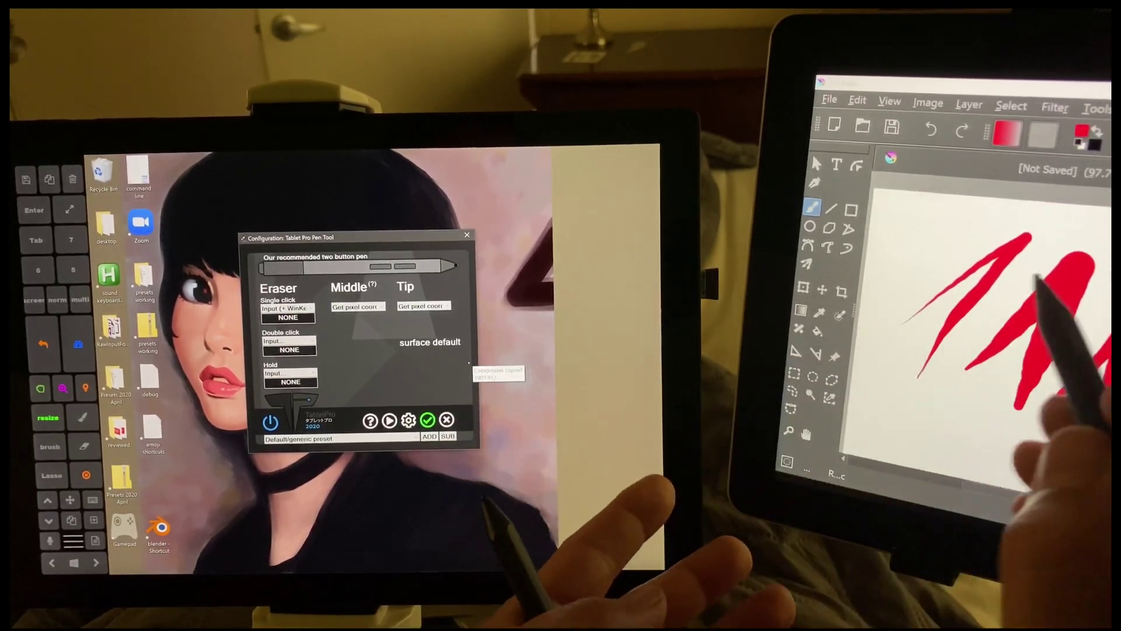
pyautogui.moveTo(1007, 263); pyautogui.dragTo(972, 385)
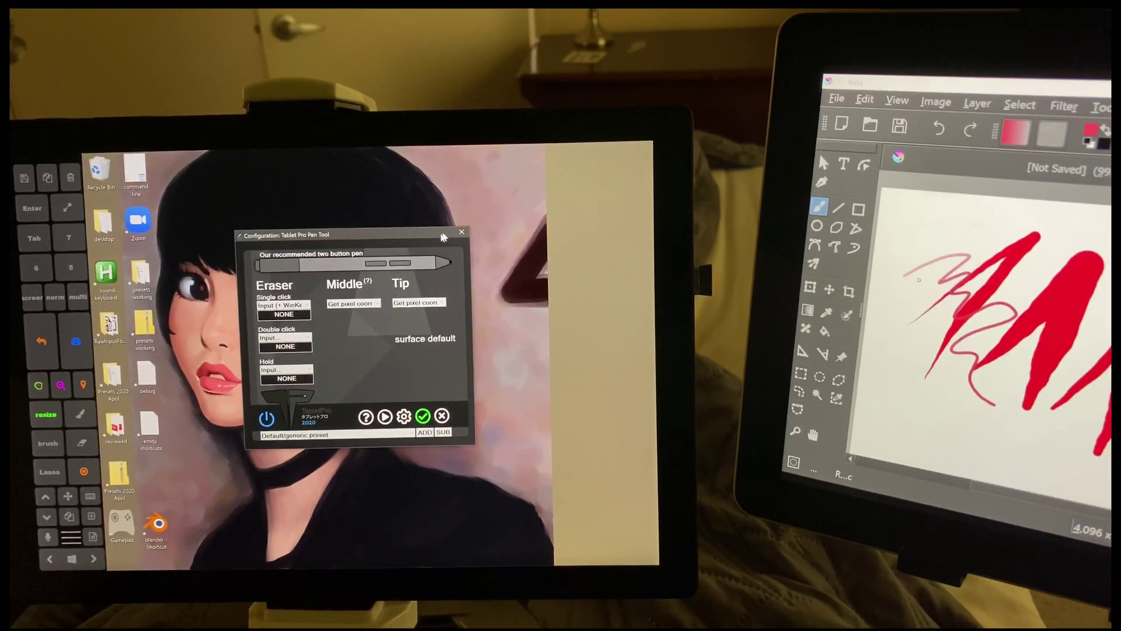
# - Close the Configuration: Tablet Pro Pen Tool dialog with its X button
pyautogui.click(462, 235)
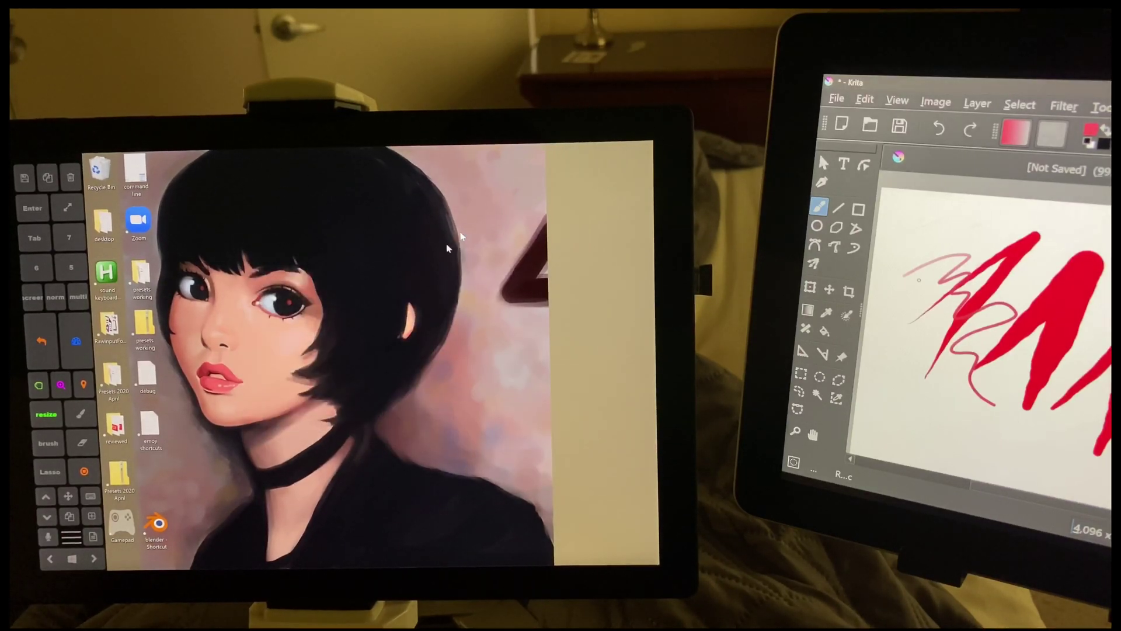